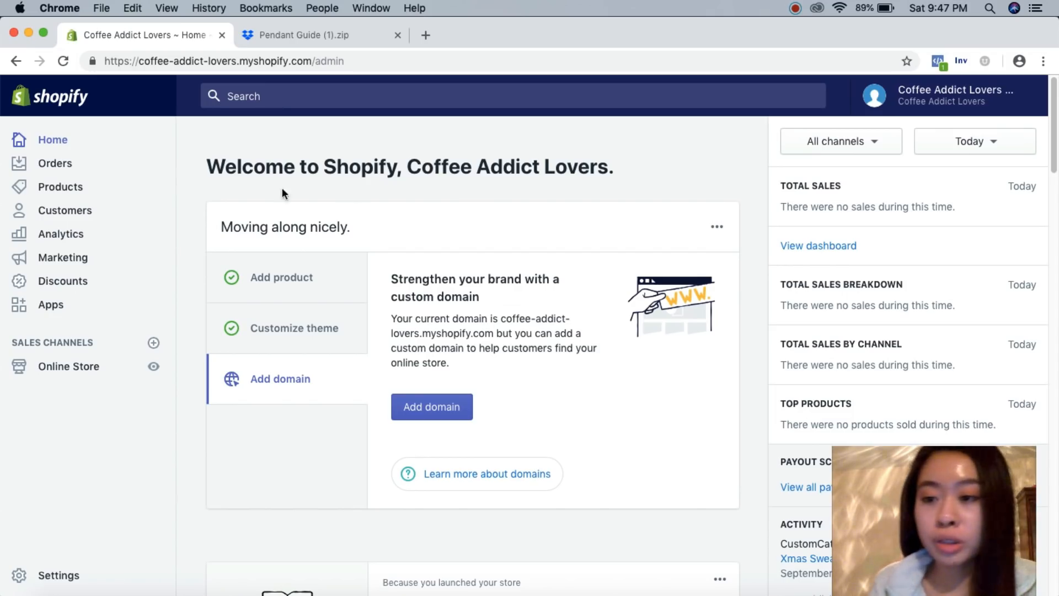
Open the installed ShineOn Jewelry Fulfillment app and look over its dashboard and featured products.
left_click(52, 306)
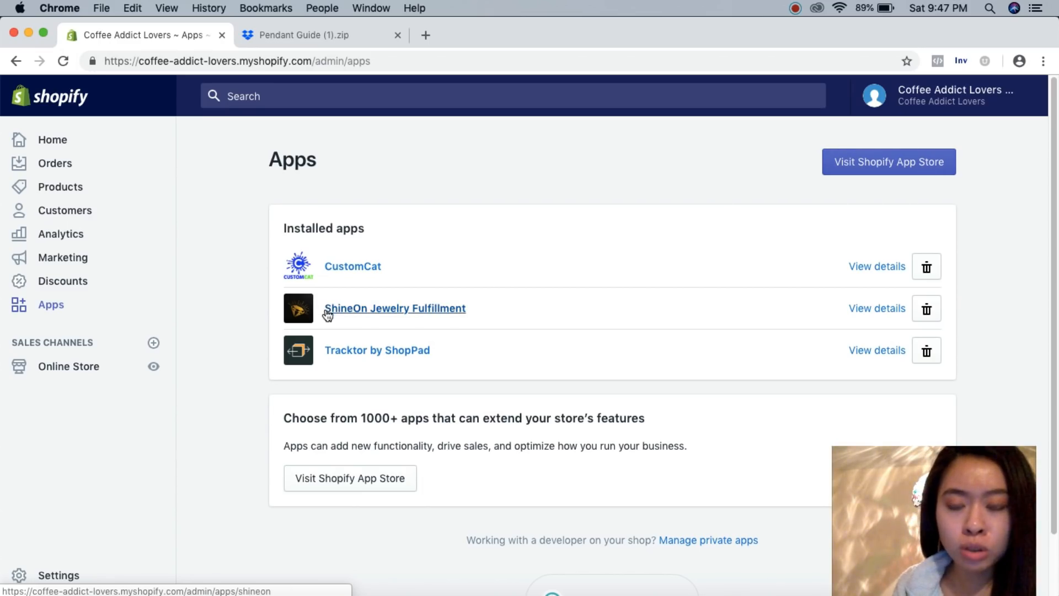
left_click(400, 316)
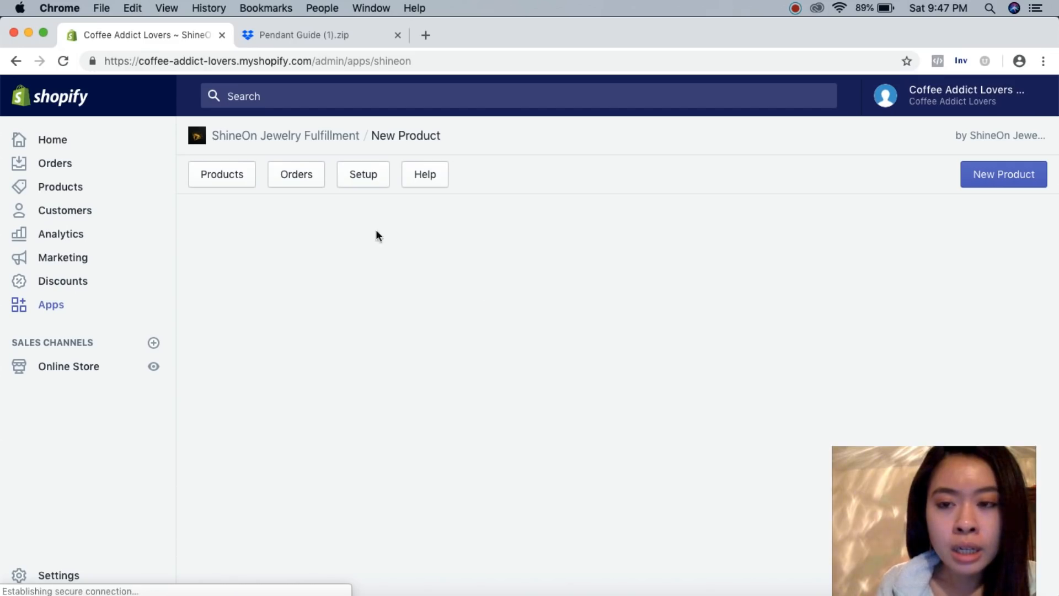
scroll(405, 248, "down", 4)
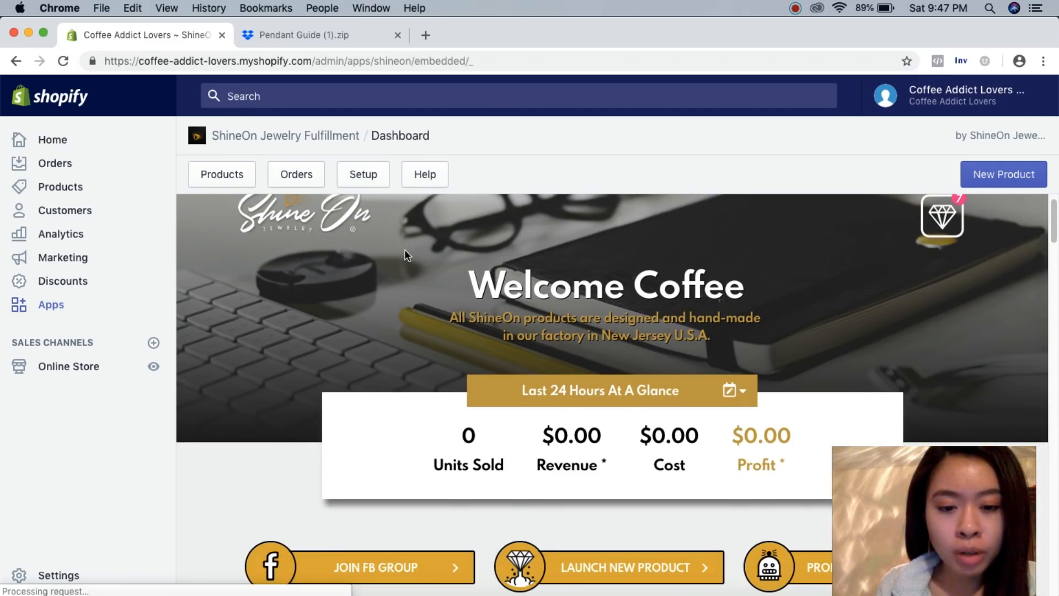
left_click_drag(1053, 223, 1054, 255)
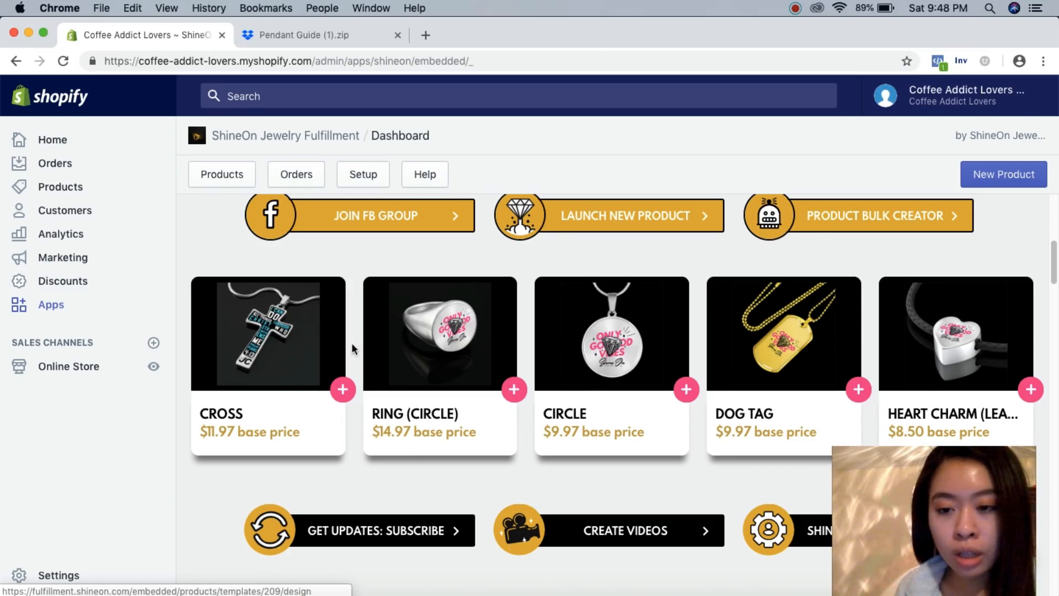
scroll(587, 384, "down", 3)
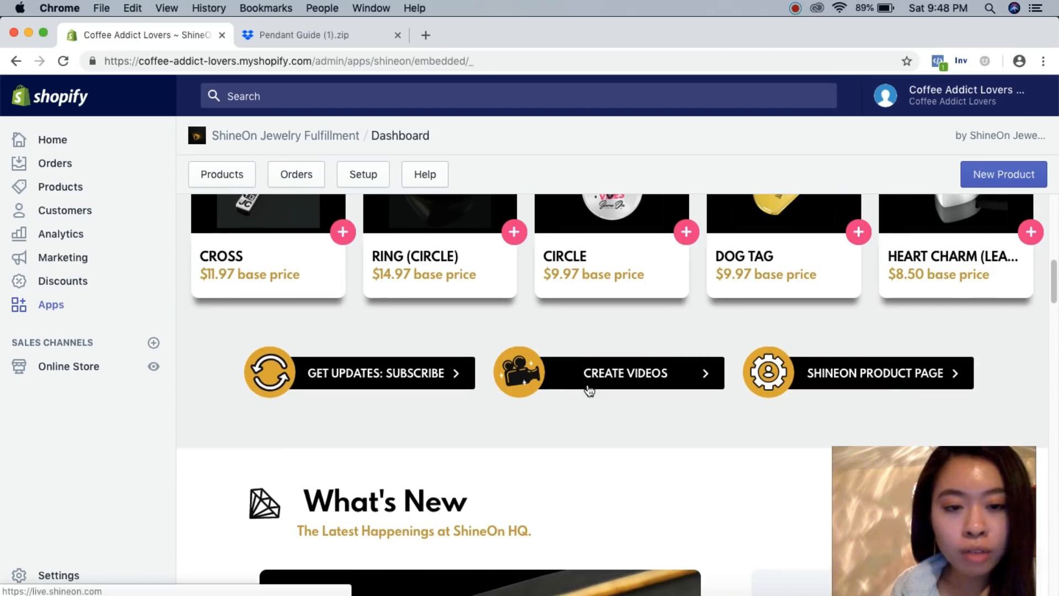
scroll(588, 385, "up", 3)
left_click_drag(1054, 262, 1054, 211)
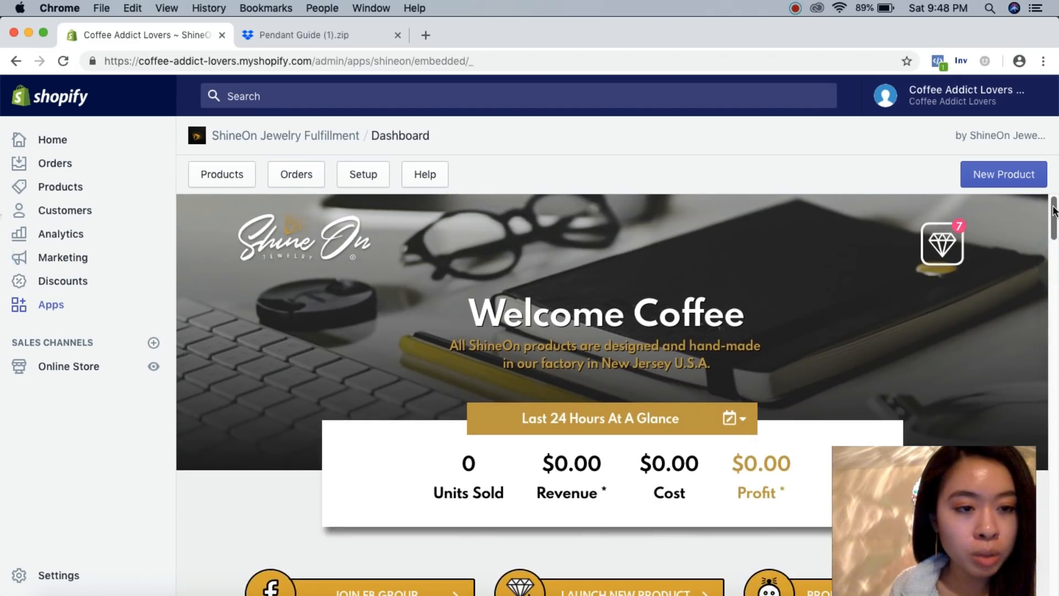
Start a new ShineOn product and choose the Heart - Luxury Necklace for the artwork upload.
left_click(972, 183)
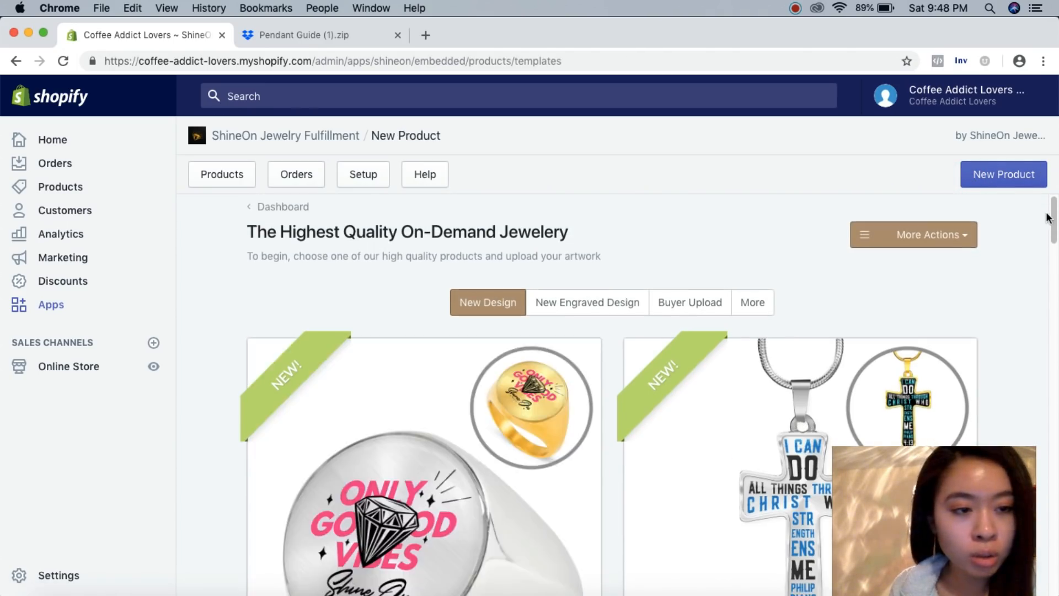
left_click_drag(1053, 214, 1048, 429)
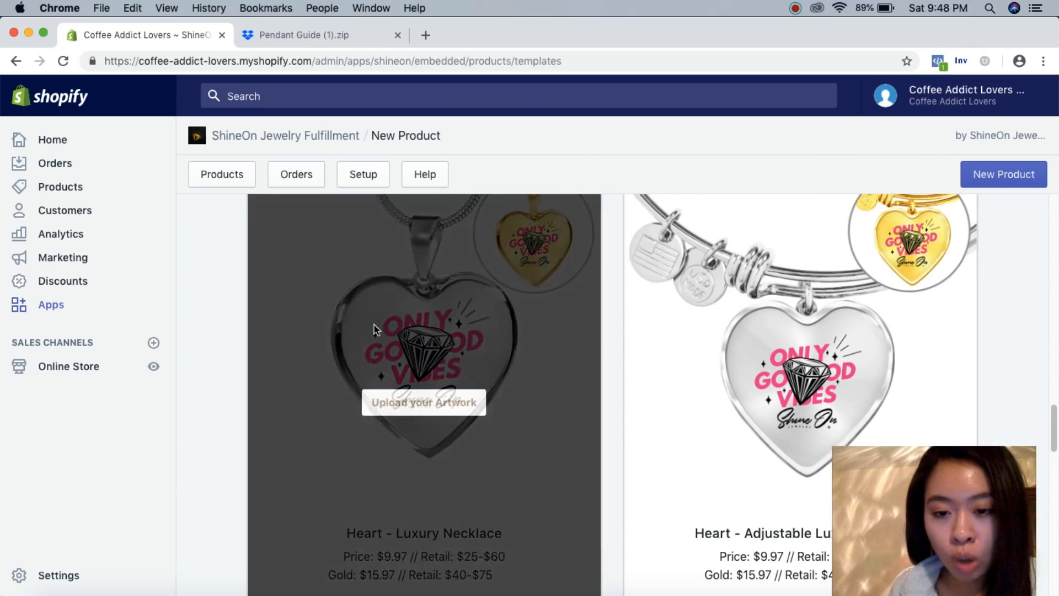
scroll(210, 436, "down", 3)
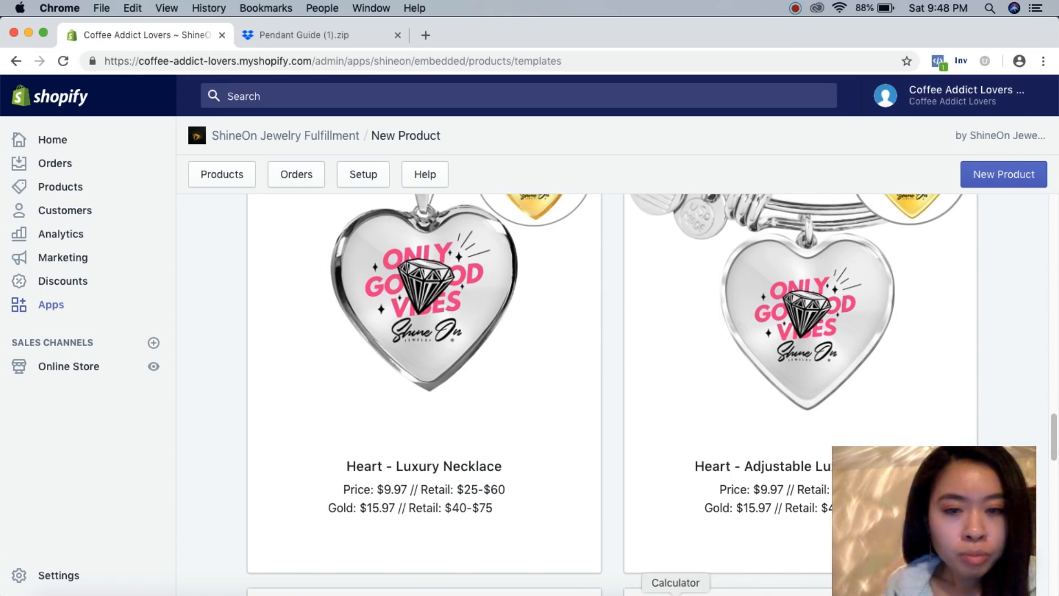
mouse_move(484, 431)
left_click(425, 337)
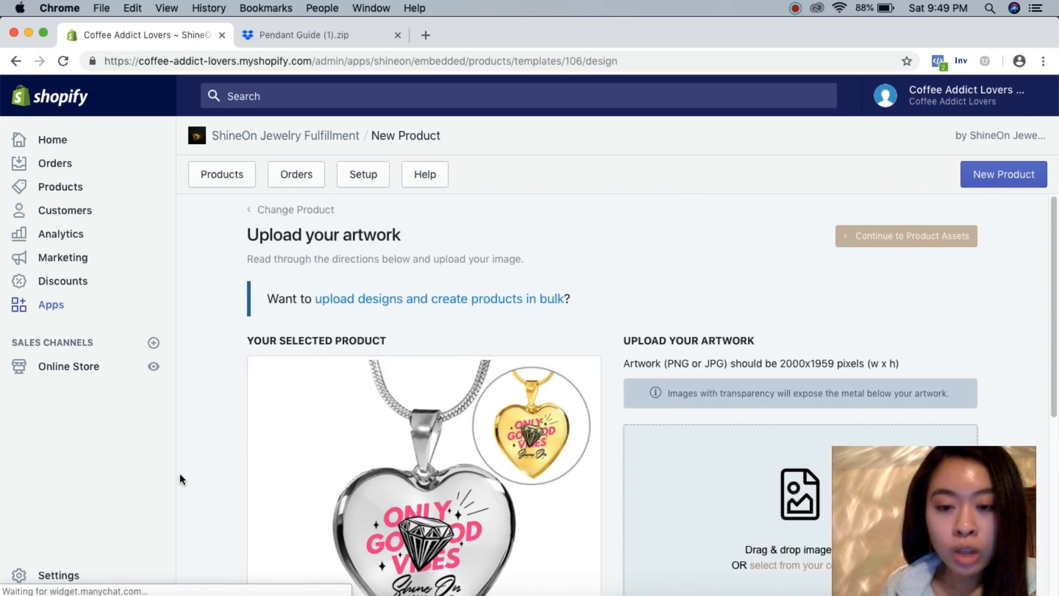
Review the heart template download section and the Heart Pendant Sellers Guide.psd preview in Dropbox.
left_click_drag(1054, 215, 1054, 394)
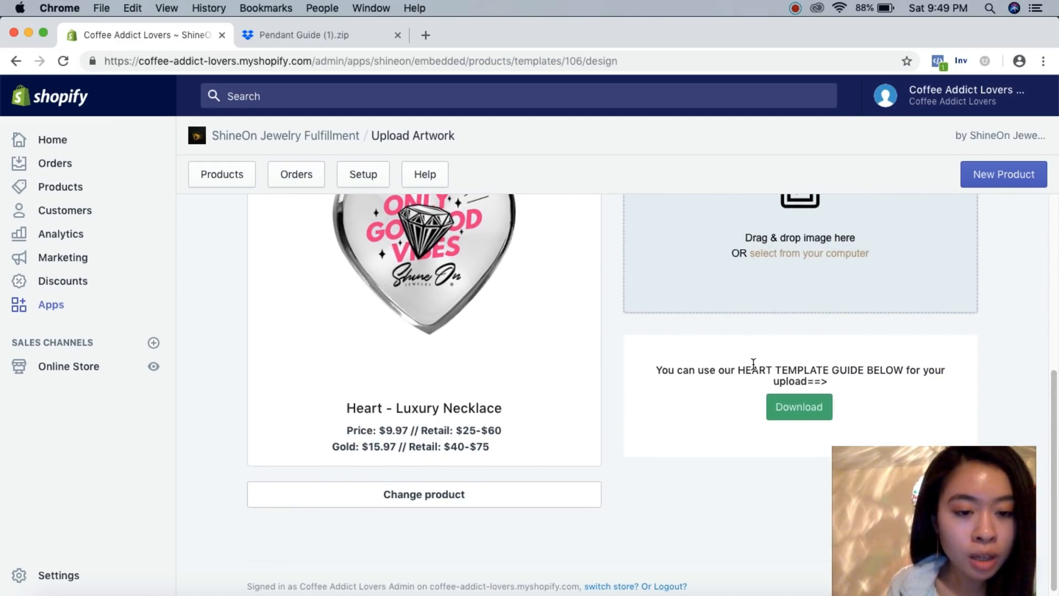
left_click_drag(737, 369, 909, 370)
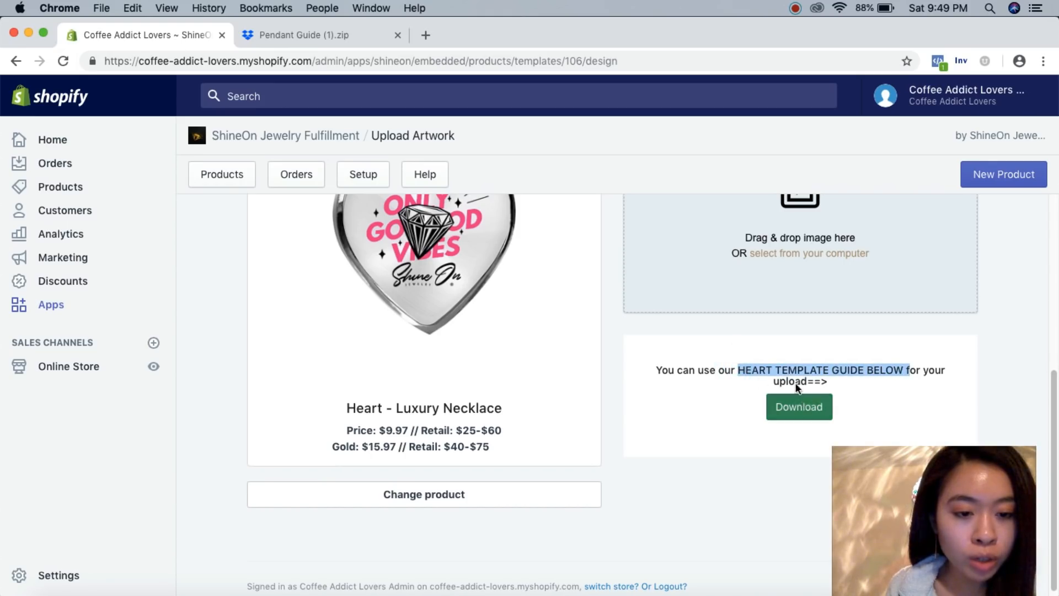
left_click(794, 255)
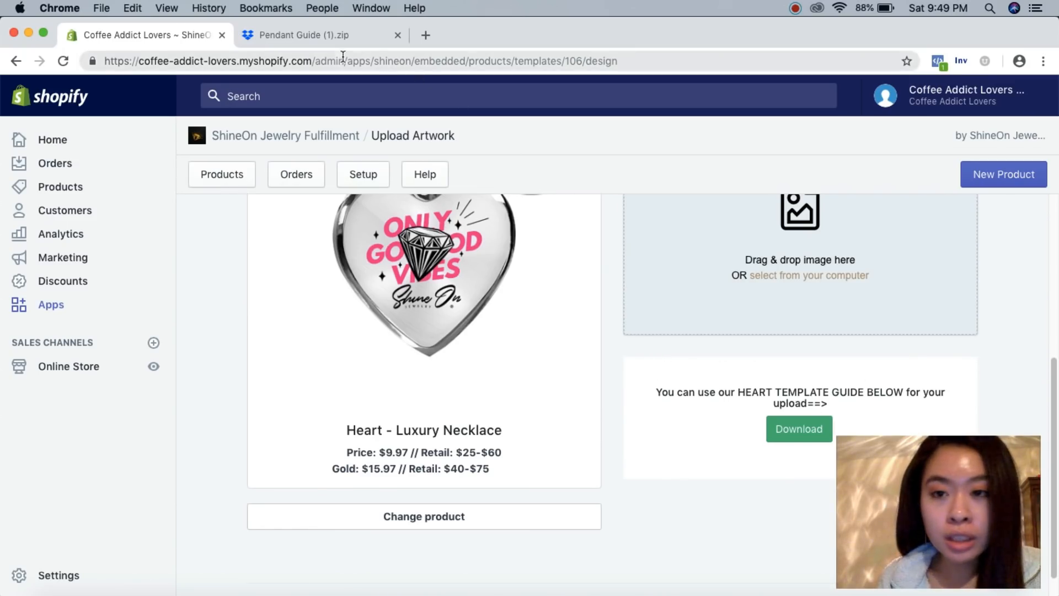
left_click(287, 36)
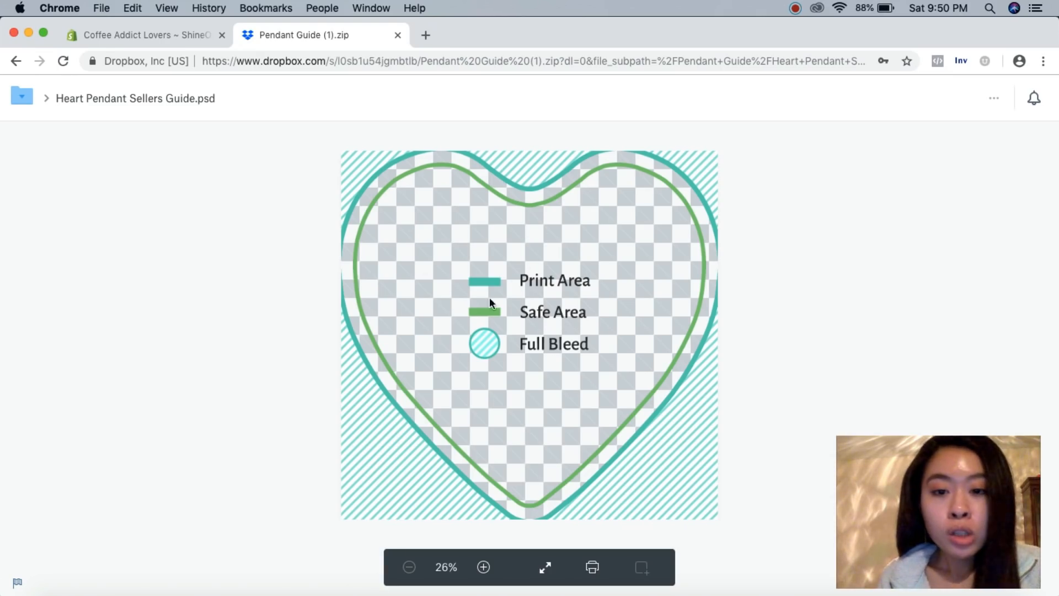
left_click(161, 34)
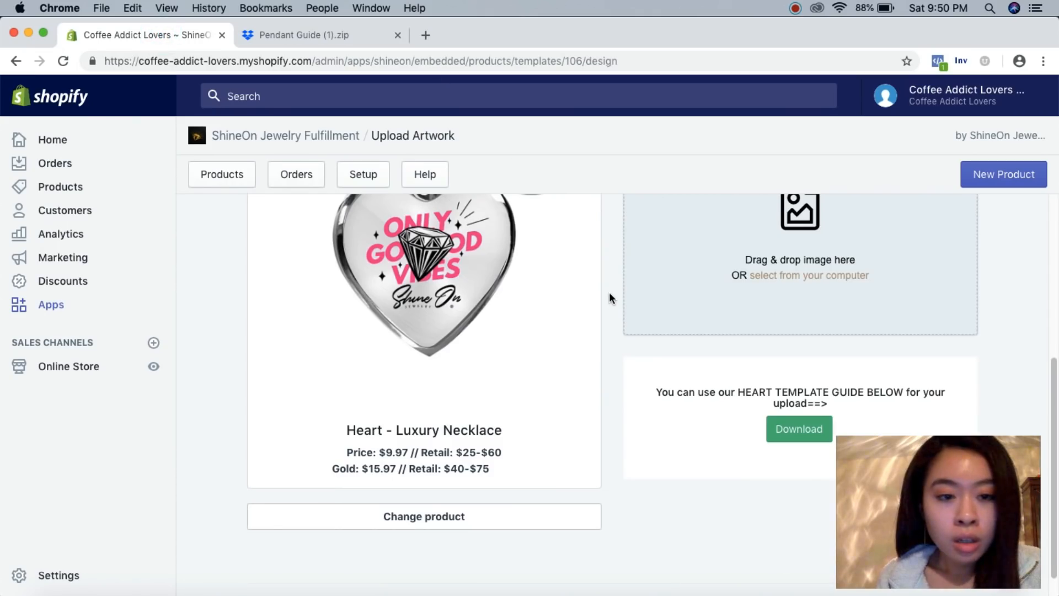
Upload the black and yellow "To My Gorgeous Wife" heart artwork from the computer.
scroll(609, 293, "up", 2)
scroll(609, 294, "up", 2)
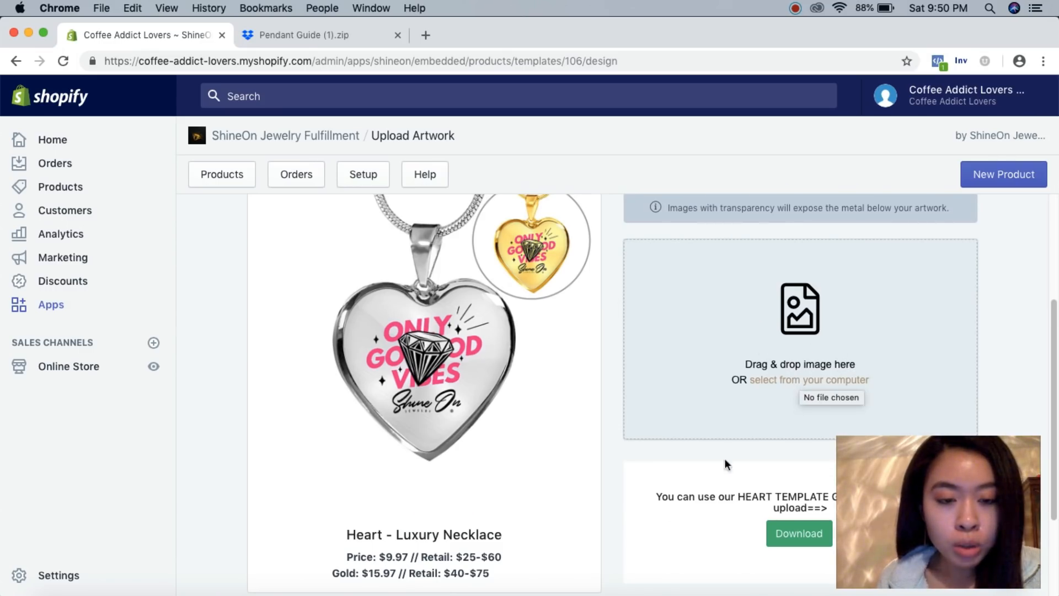
left_click(803, 379)
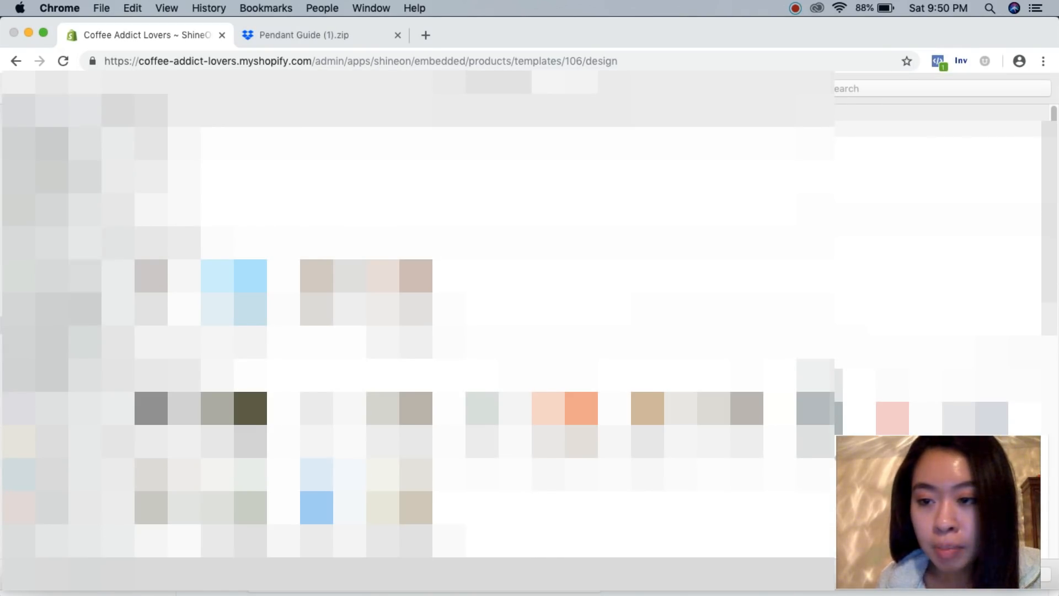
left_click(49, 226)
left_click(152, 172)
double_click(153, 172)
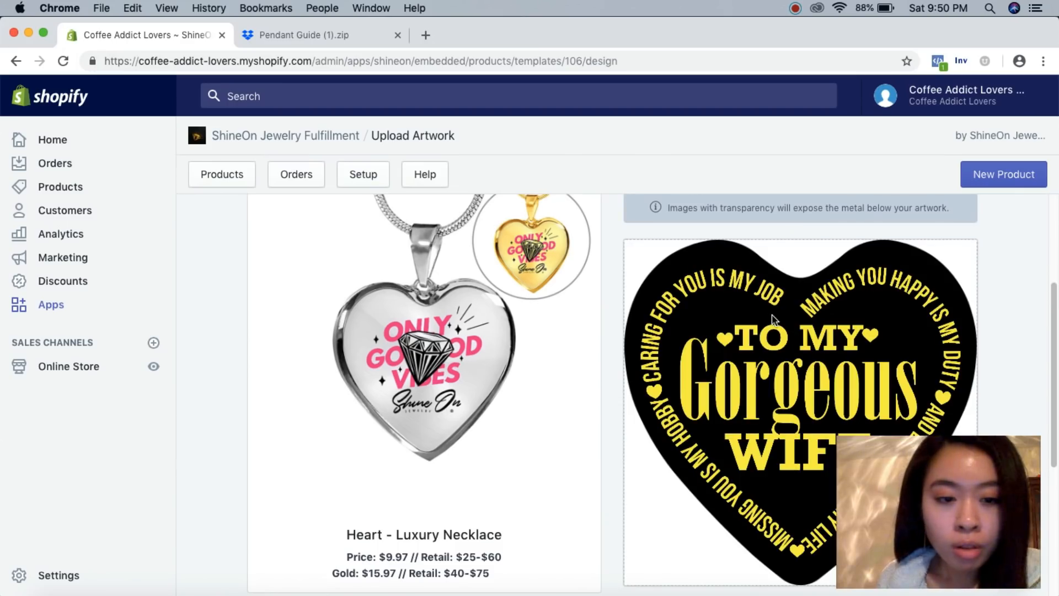
Check the uploaded heart artwork against the selected necklace and continue to the product assets.
left_click_drag(905, 483, 99, 458)
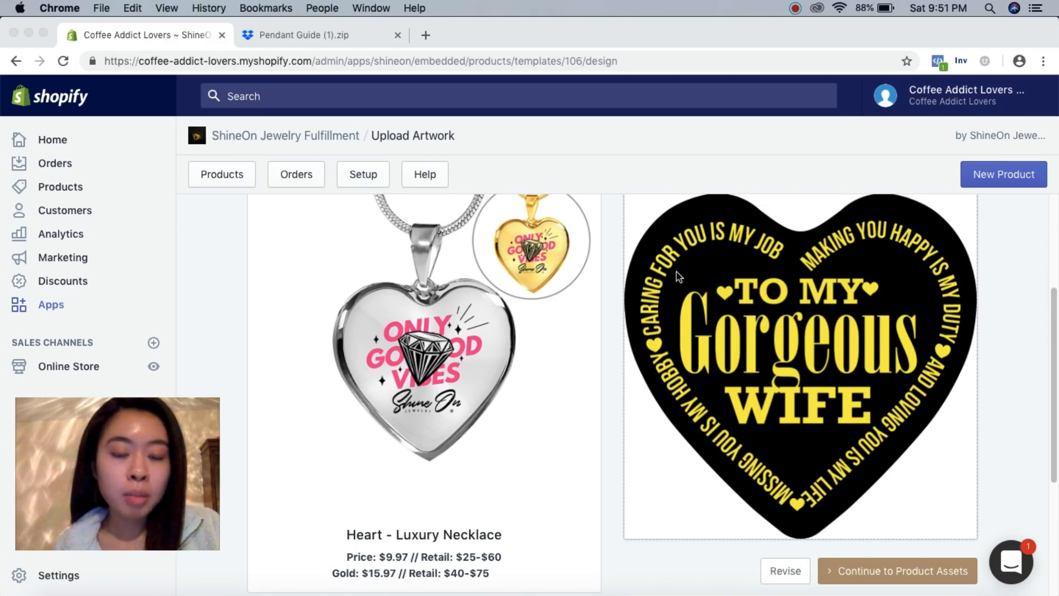
scroll(882, 347, "up", 2)
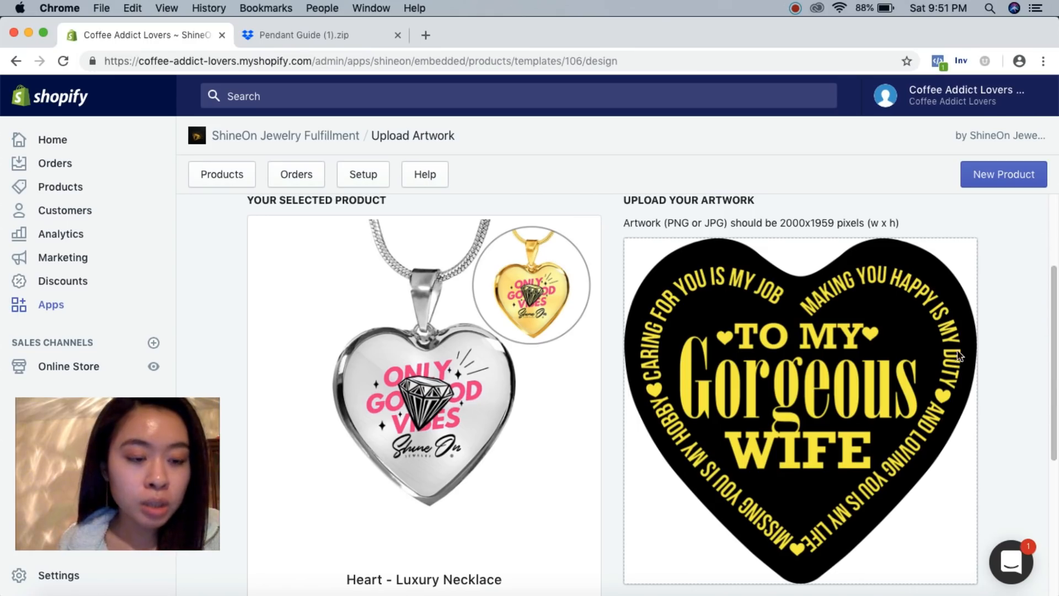
scroll(954, 376, "down", 5)
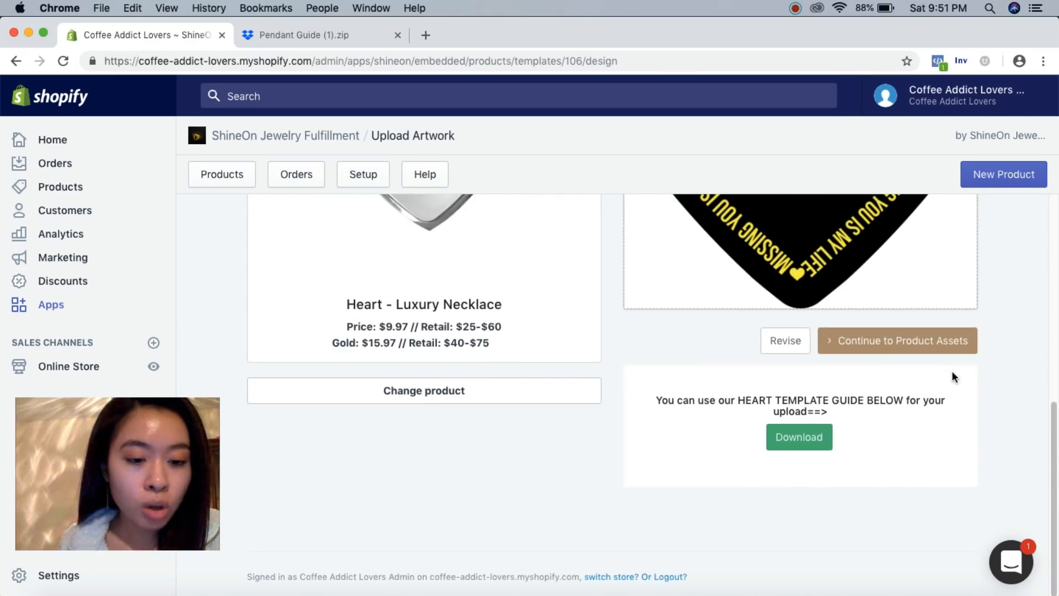
left_click(926, 347)
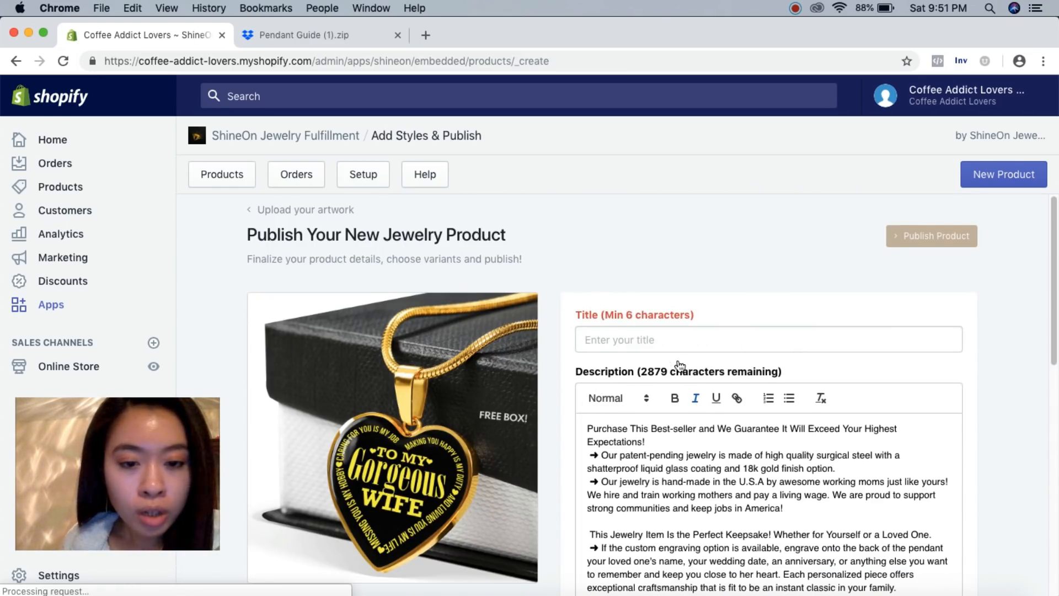
Enter "Gorgeous Wife Necklace" as the title of the new jewelry product.
left_click(658, 338)
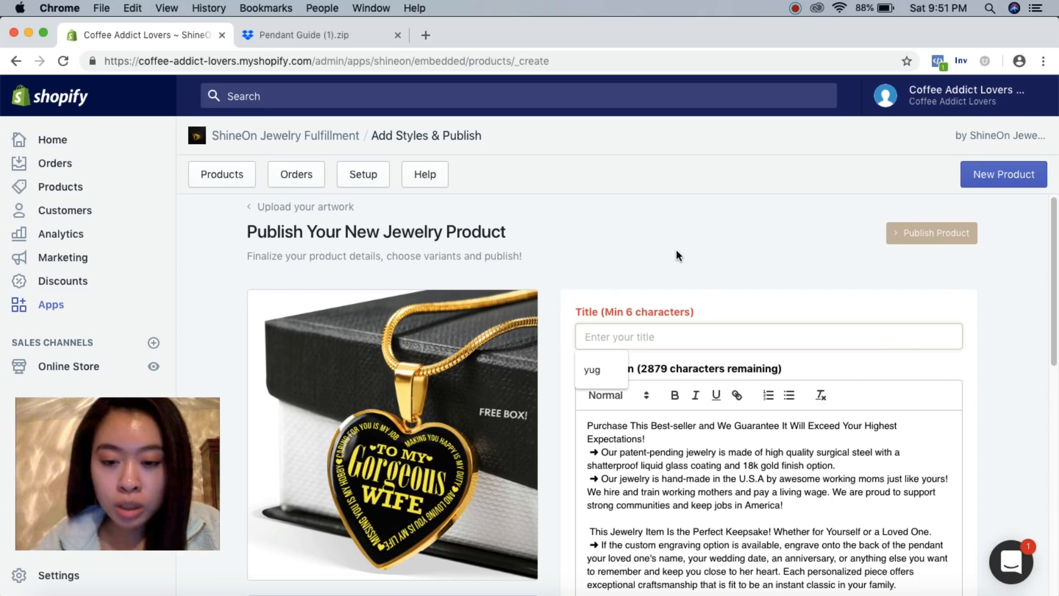
type("Gor")
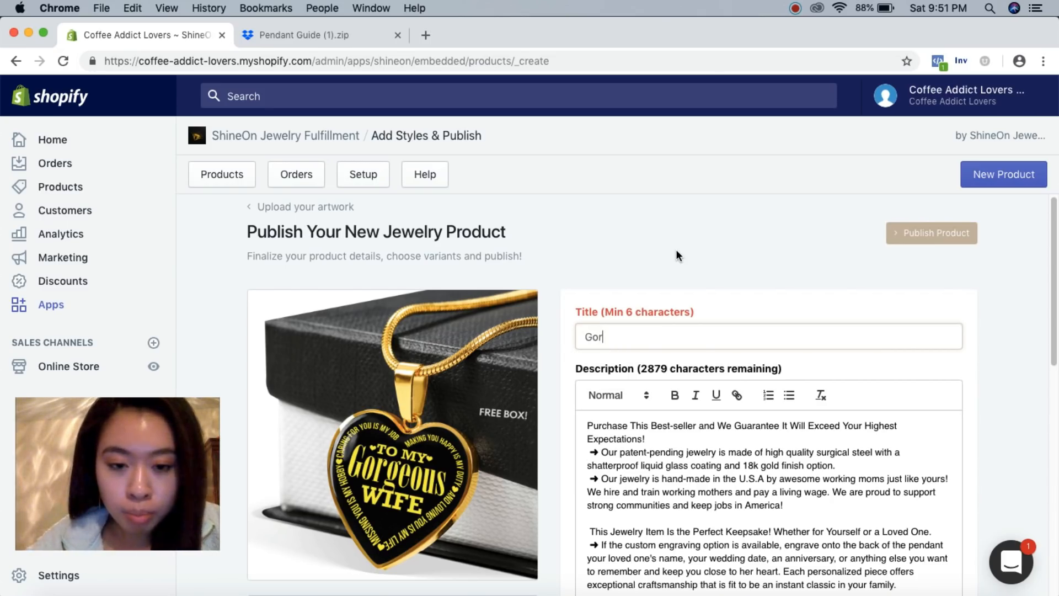
type("ge")
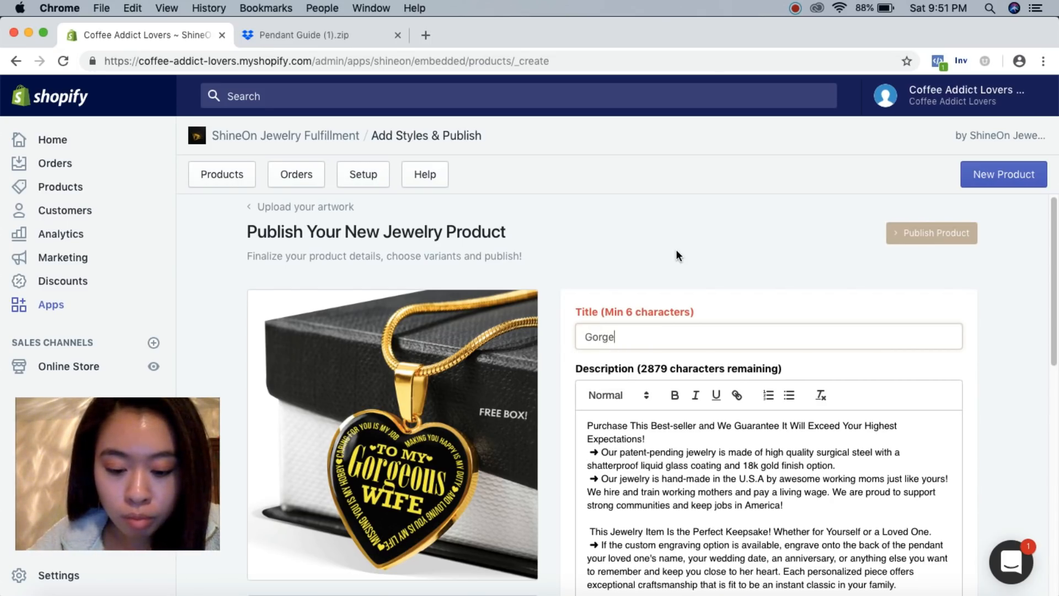
type("ous Wife ")
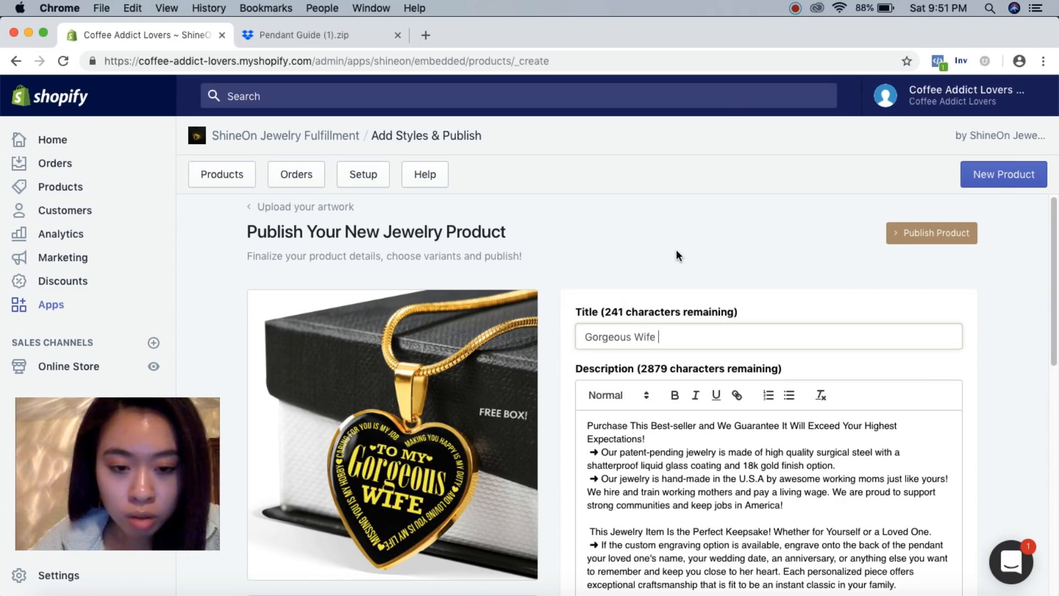
type("Necklace")
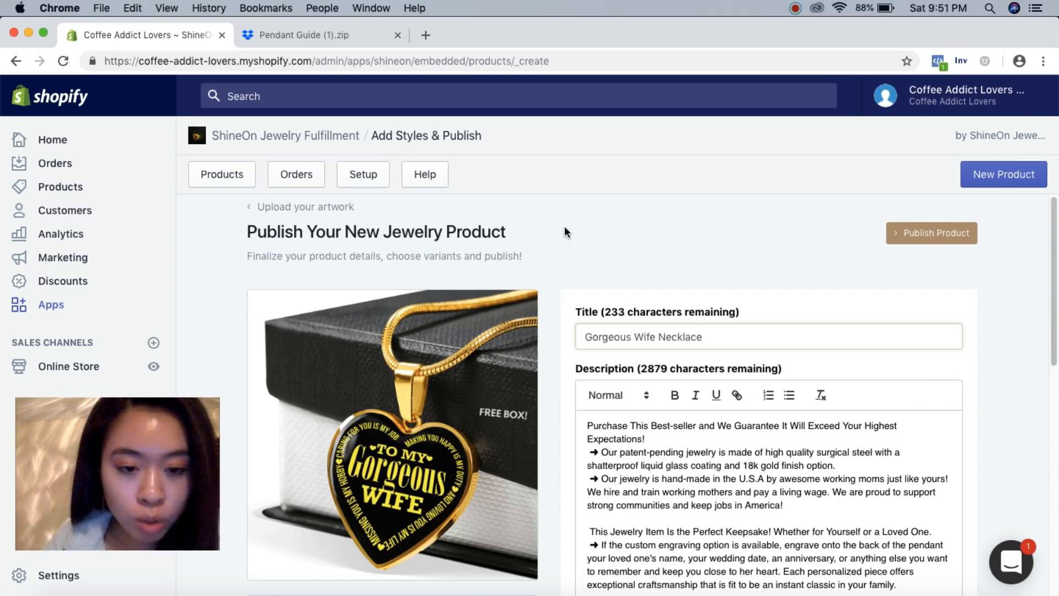
Review the description and the silver and gold variant pricing, keeping the defaults, and publish the product.
scroll(659, 287, "down", 10)
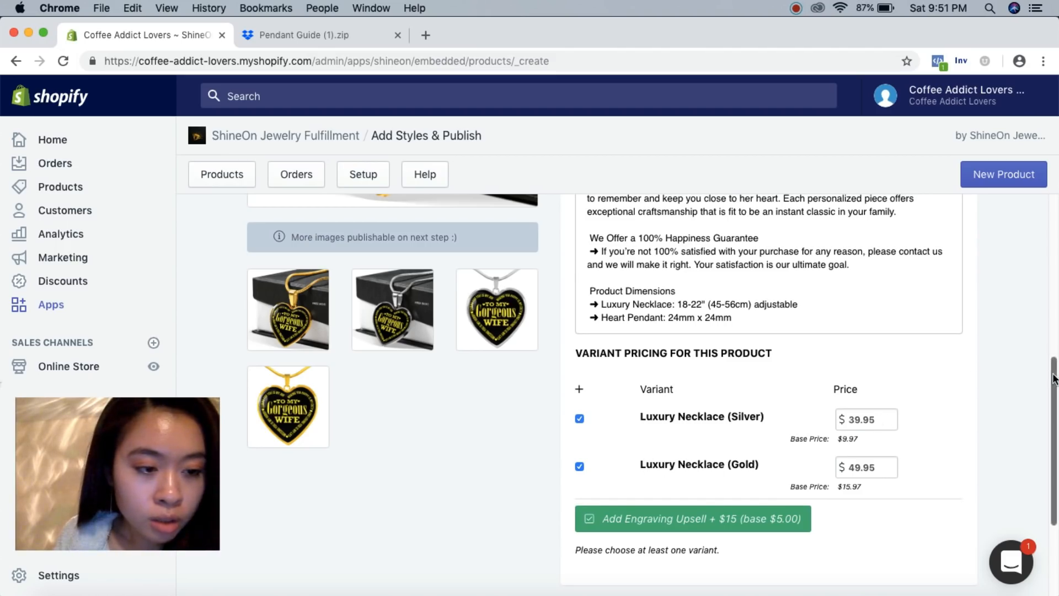
scroll(1019, 364, "down", 3)
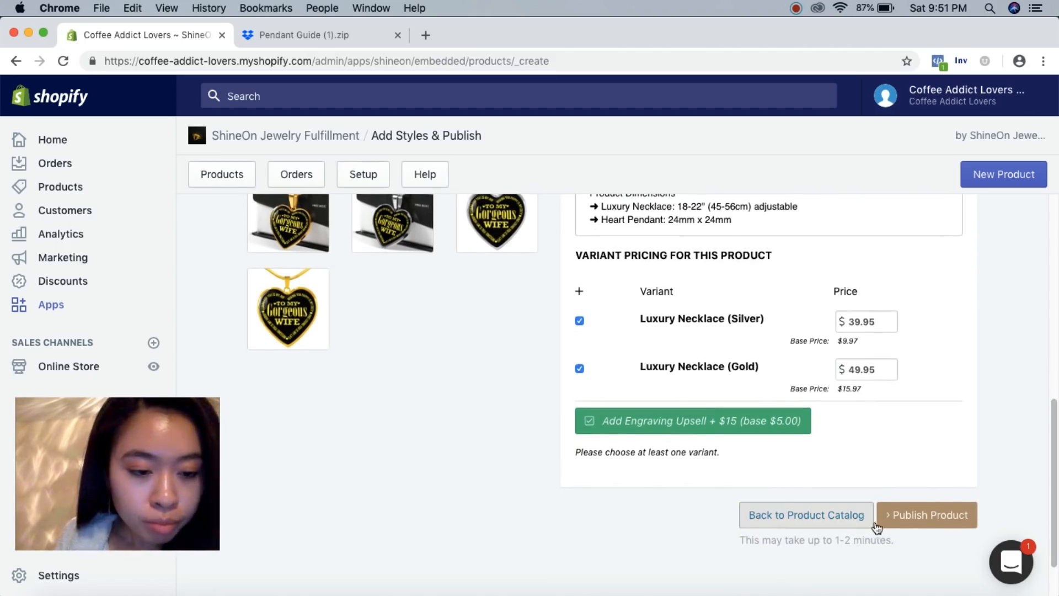
left_click(928, 521)
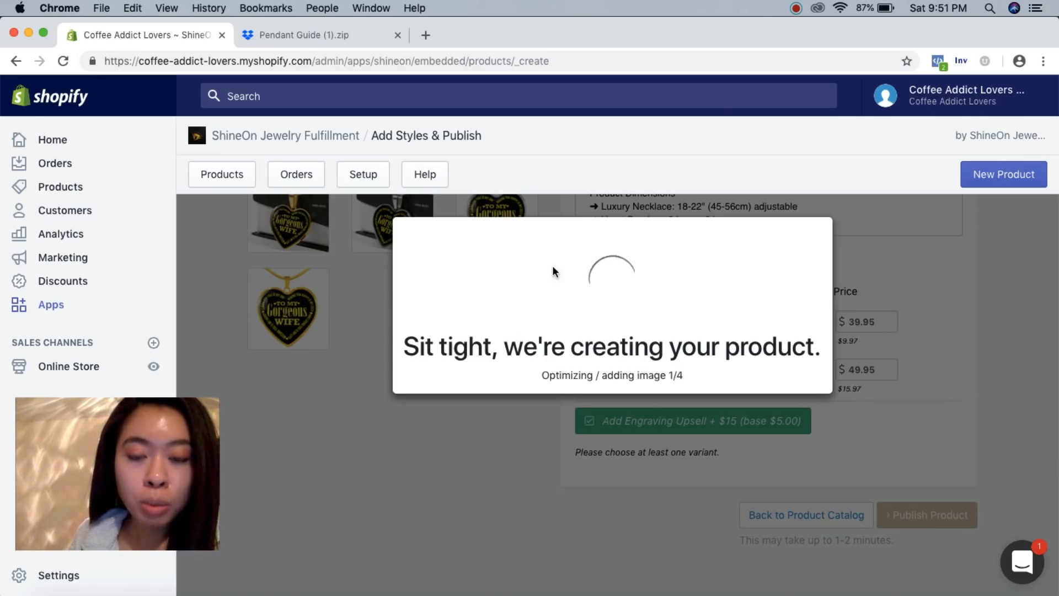
left_click_drag(183, 450, 913, 448)
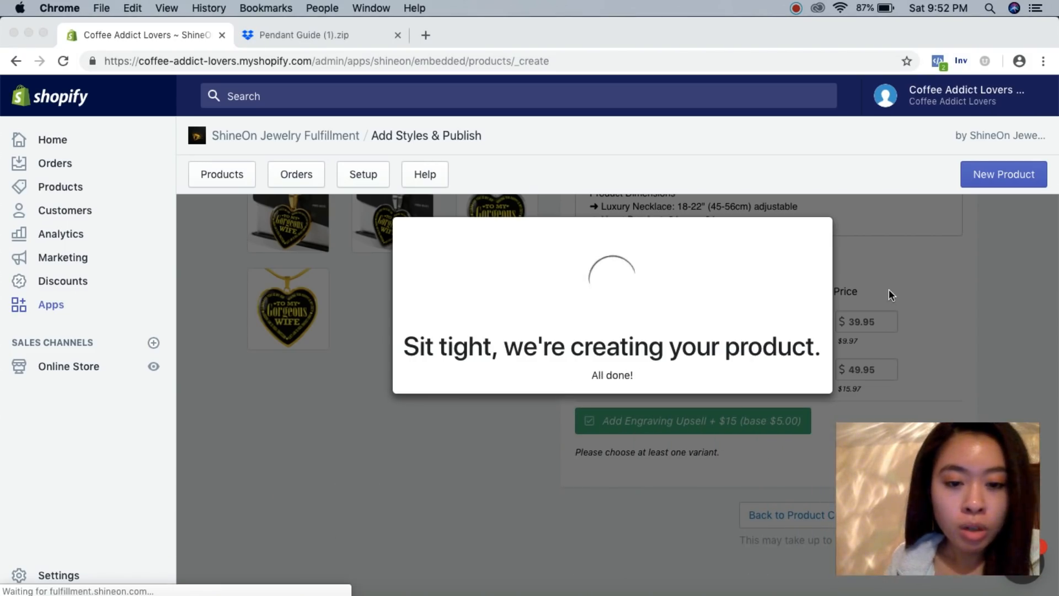
Look over the published necklace's details, custom video offer, sample ordering, artwork and current images.
scroll(799, 370, "down", 10)
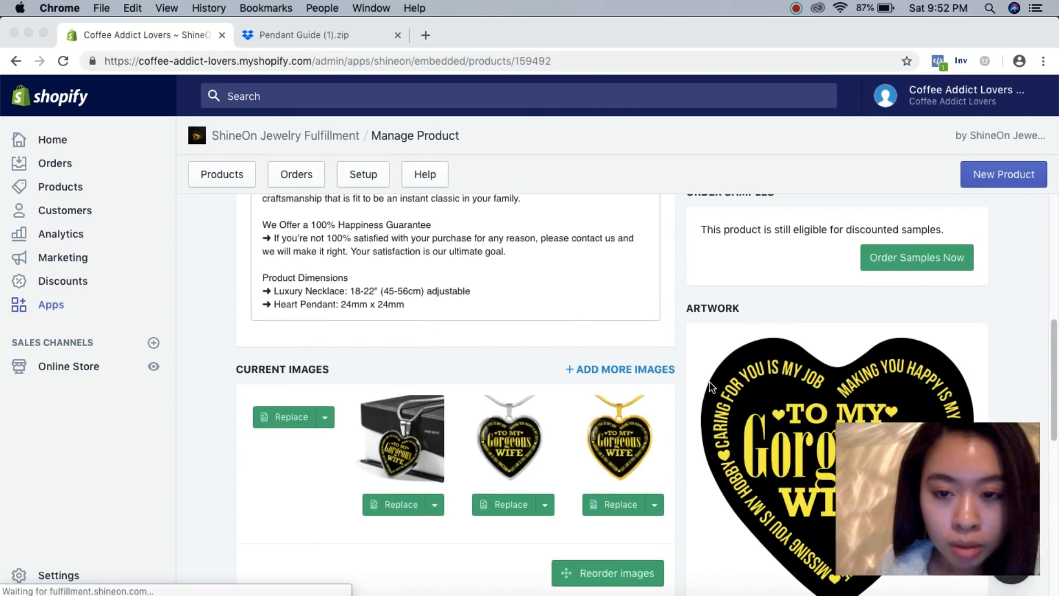
scroll(709, 382, "up", 5)
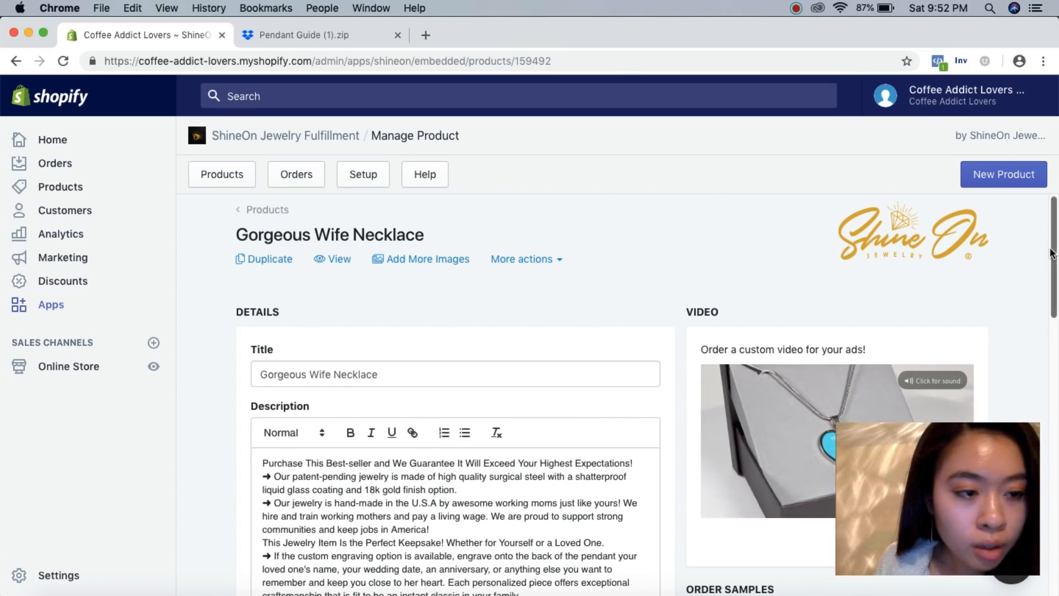
left_click_drag(1054, 240, 1053, 311)
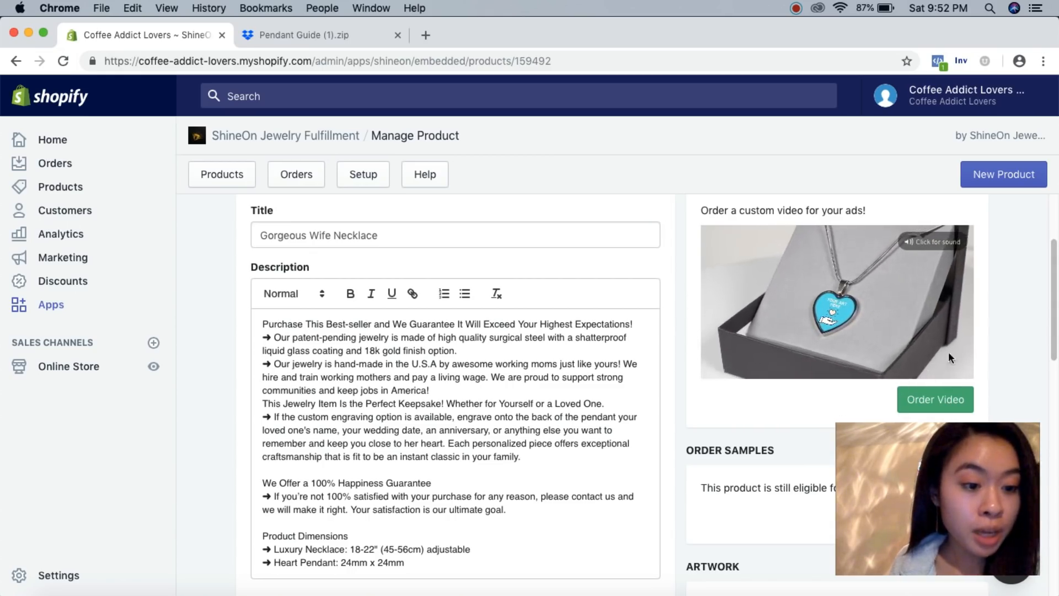
scroll(1051, 254, "down", 5)
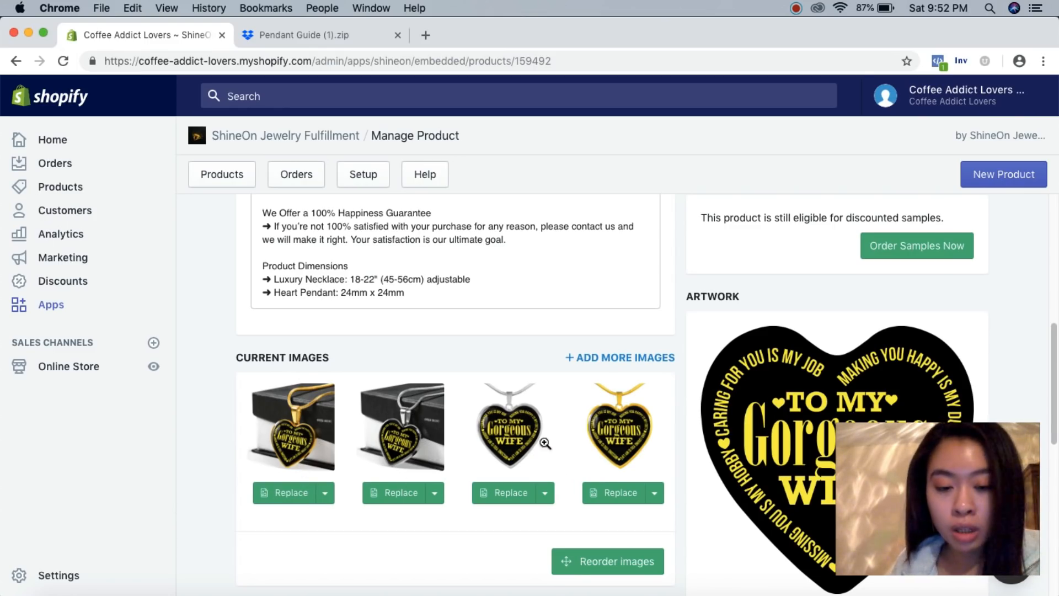
Check the necklace's variants and open Gorgeous Wife Necklace from the store's own product list.
scroll(434, 399, "down", 2)
scroll(437, 405, "down", 12)
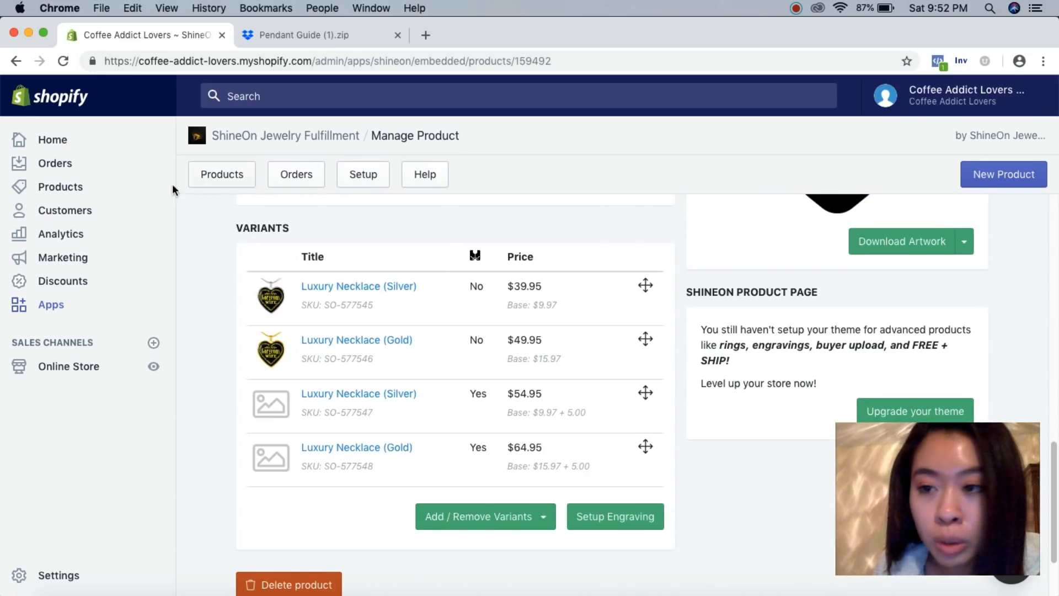
left_click(72, 189)
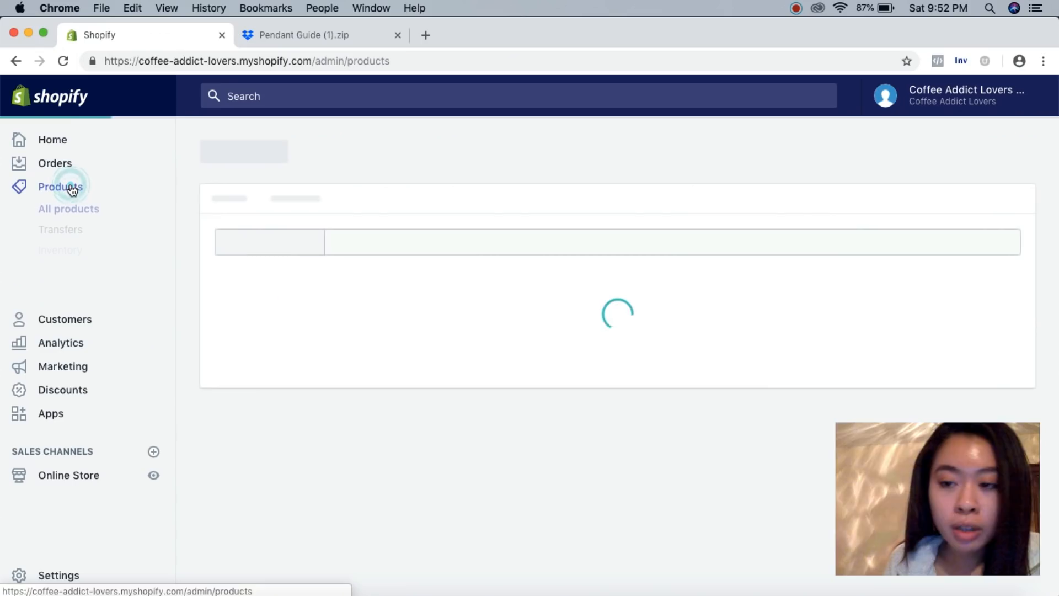
scroll(388, 332, "down", 5)
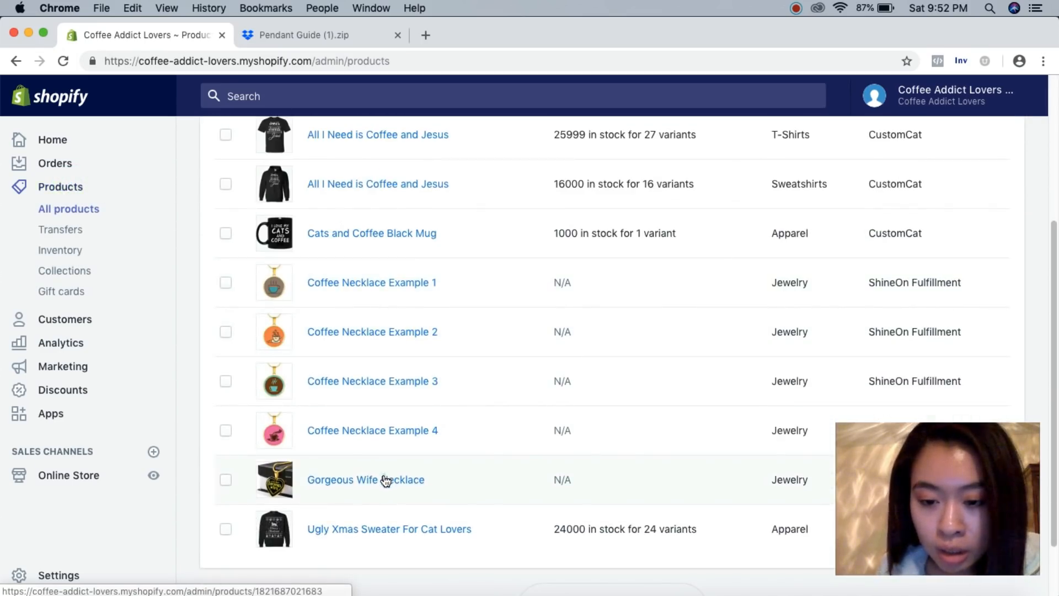
left_click(385, 481)
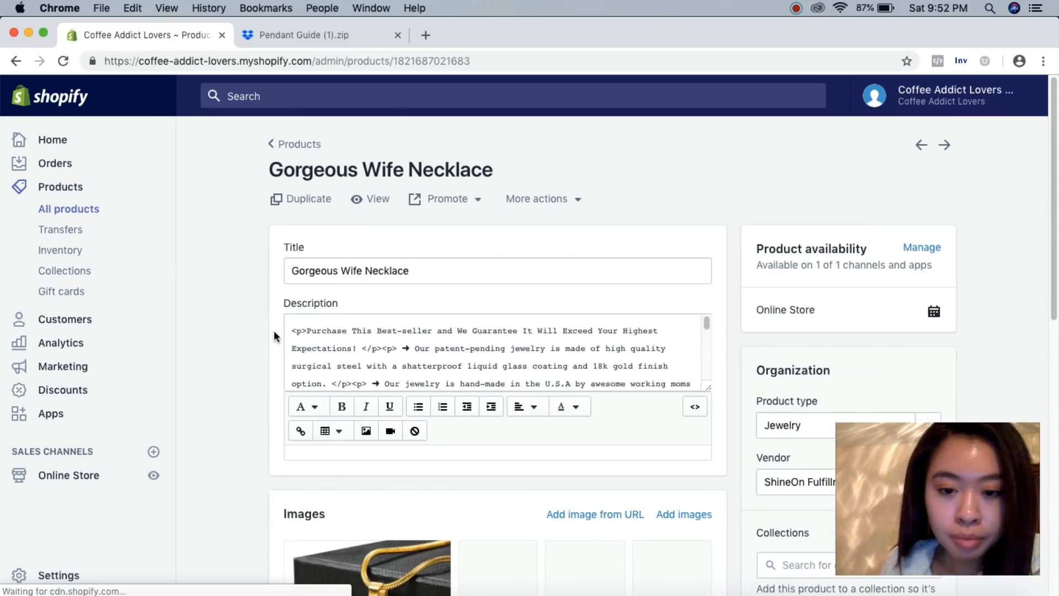
Review the imported description and product images of the Gorgeous Wife Necklace in the store admin.
scroll(270, 328, "down", 5)
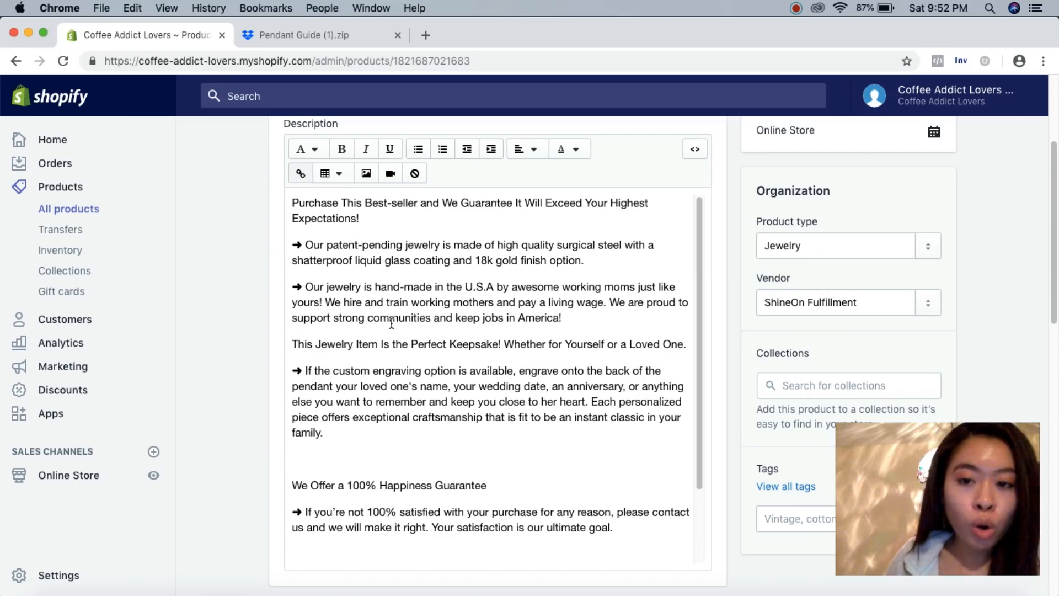
scroll(397, 301, "down", 1)
scroll(436, 292, "down", 10)
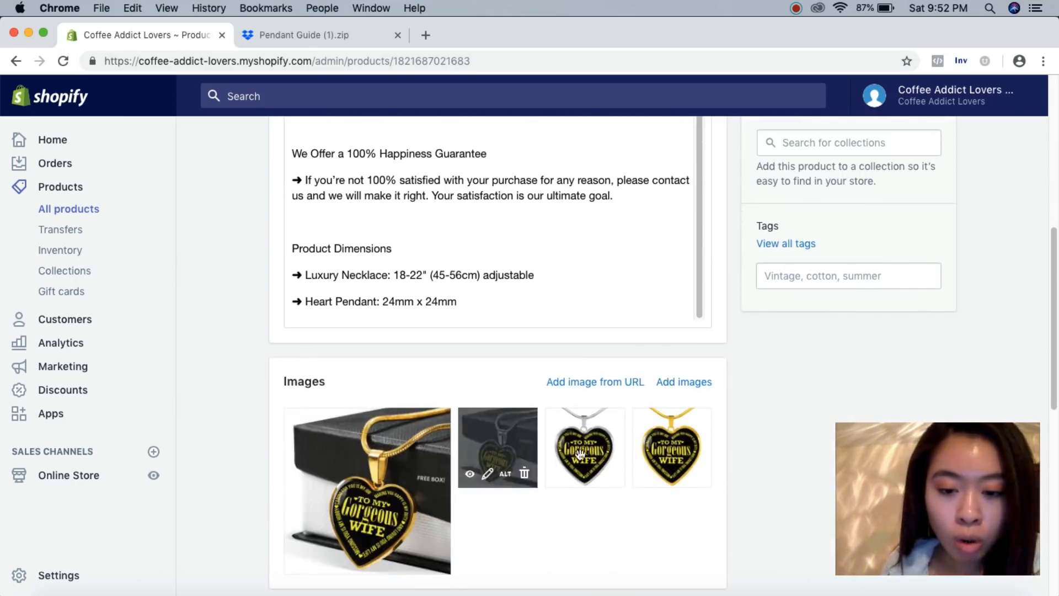
scroll(700, 460, "down", 5)
scroll(431, 223, "up", 15)
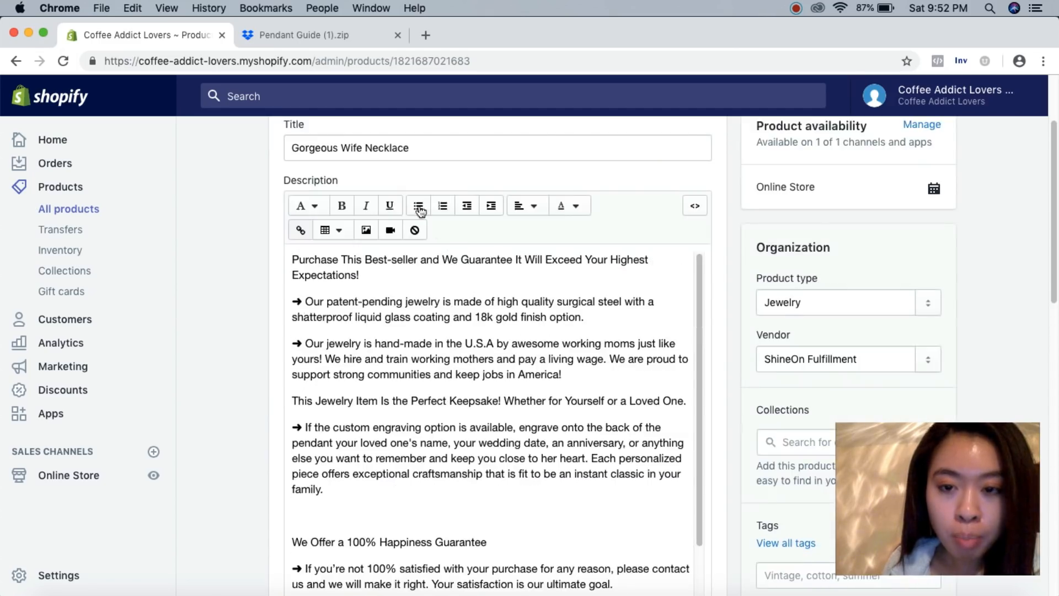
View the Gorgeous Wife Necklace in the online store and hide the admin preview bar.
left_click(375, 200)
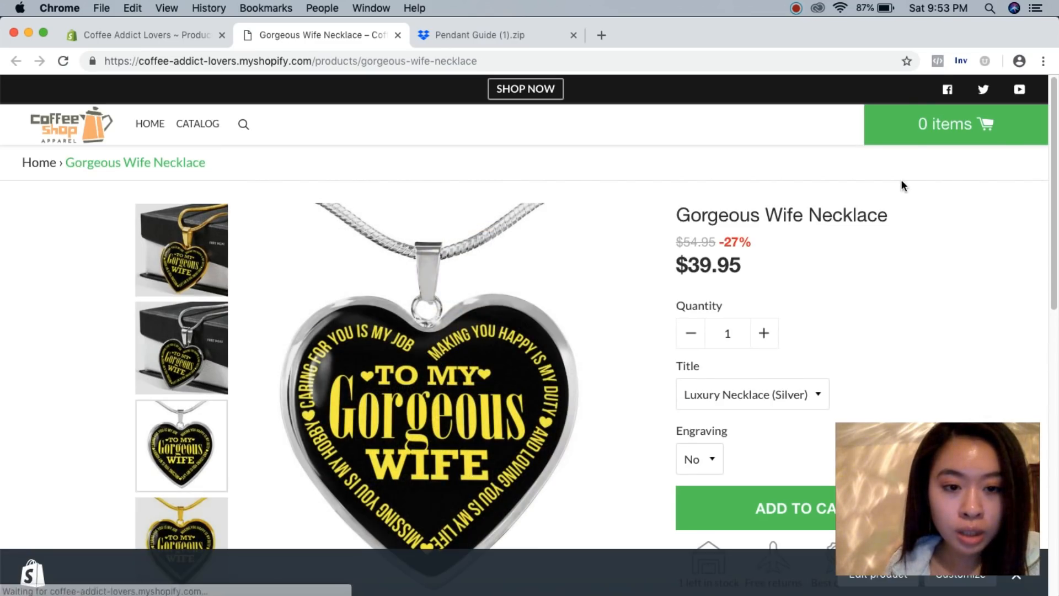
left_click(966, 440)
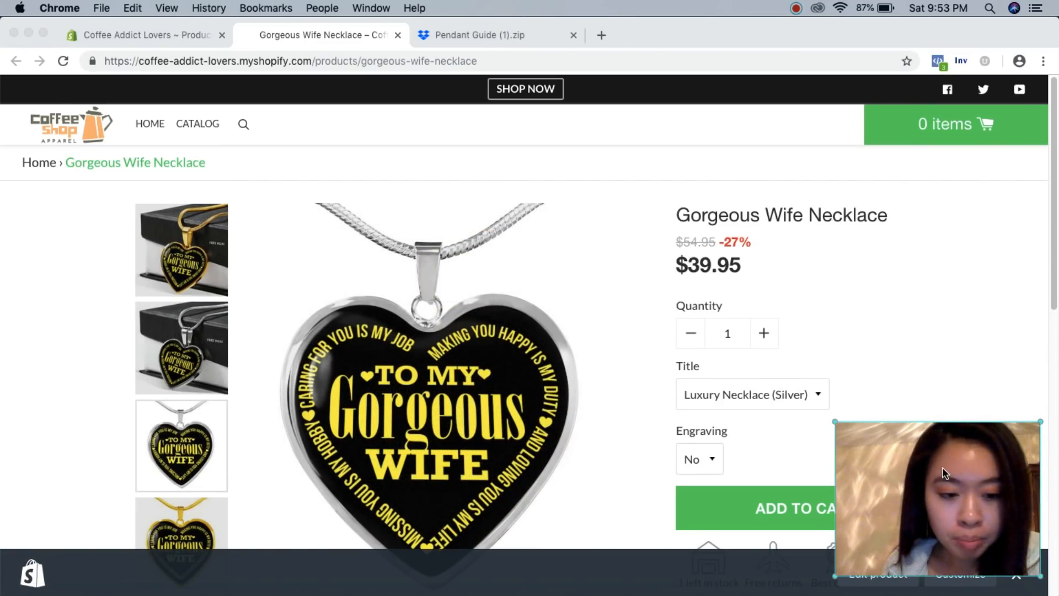
left_click(1017, 574)
left_click_drag(905, 440, 909, 277)
left_click(838, 409)
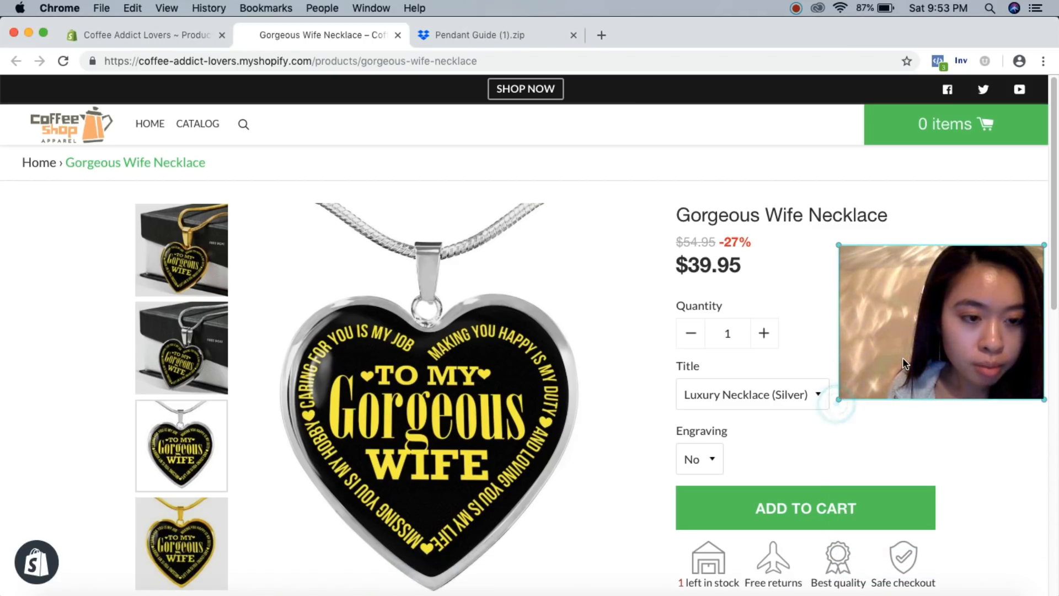
left_click_drag(836, 407, 946, 239)
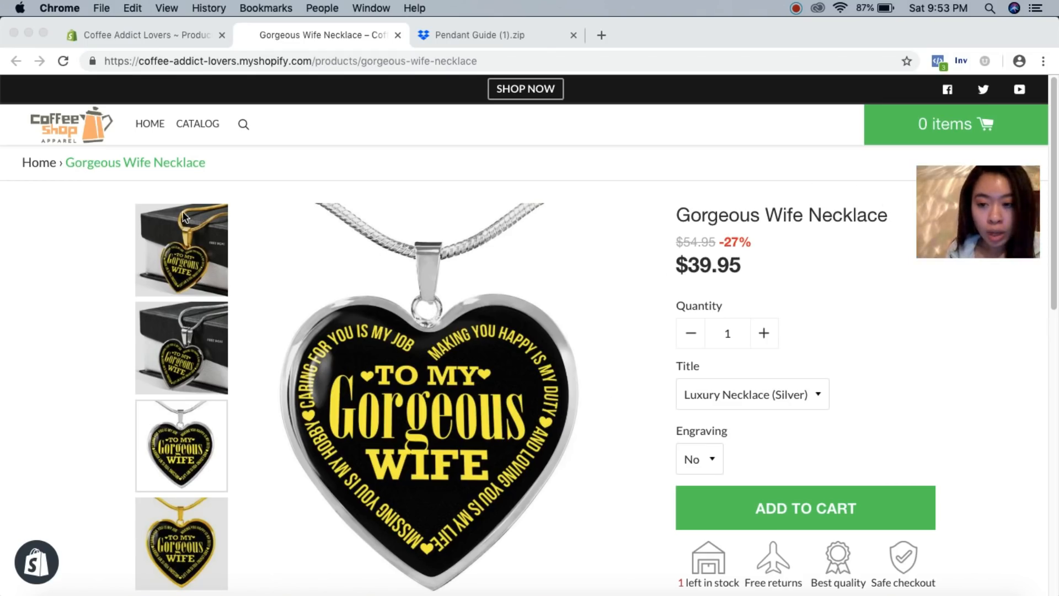
Look through the necklace's boxed and plain gallery images on the storefront and display the Luxury Necklace (Gold) variant.
left_click(203, 358)
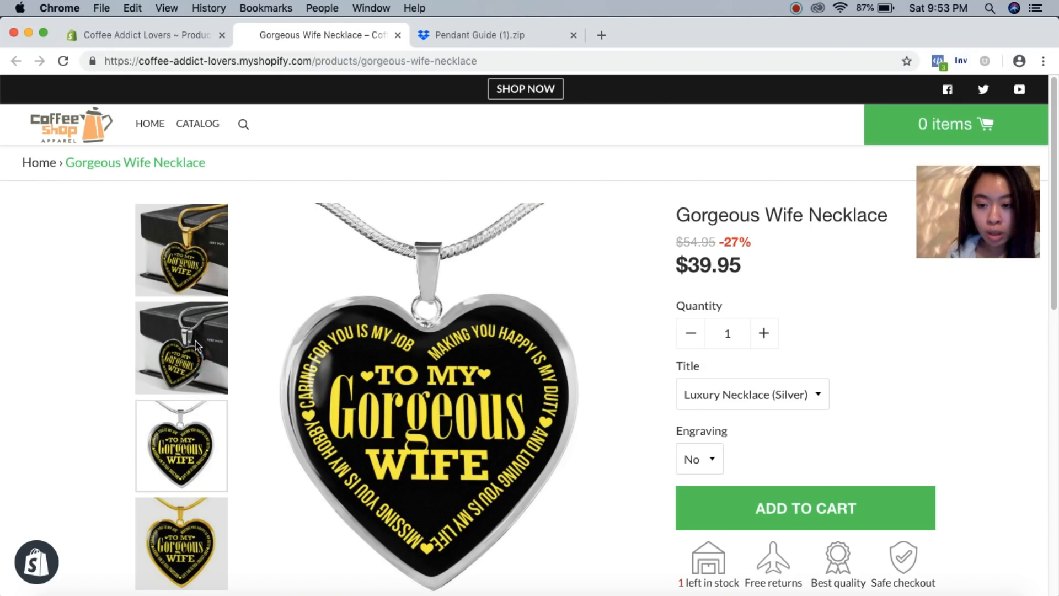
left_click(193, 262)
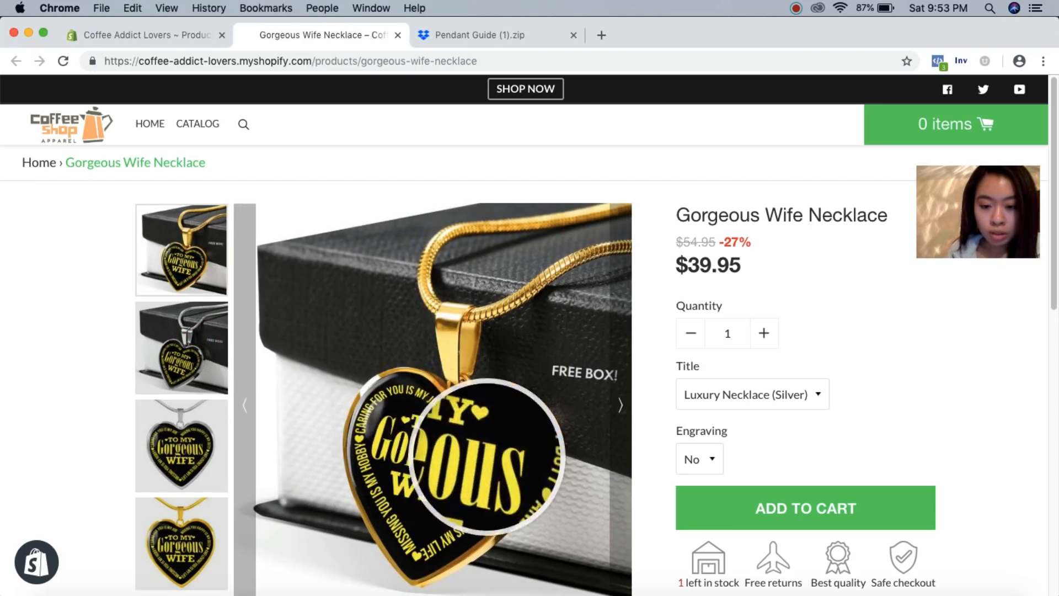
left_click(184, 353)
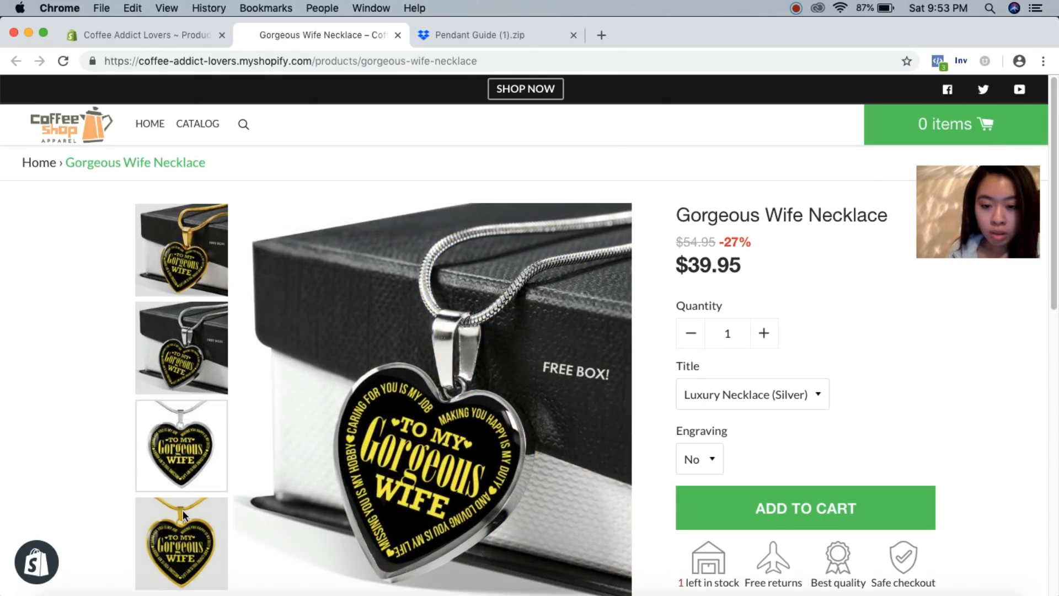
left_click(183, 510)
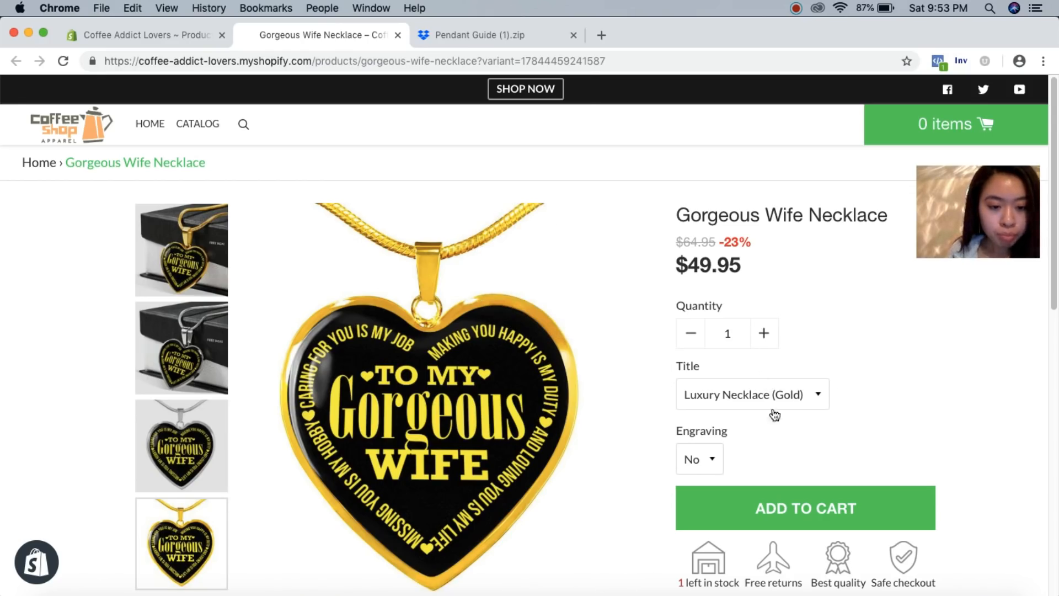
scroll(800, 494, "down", 2)
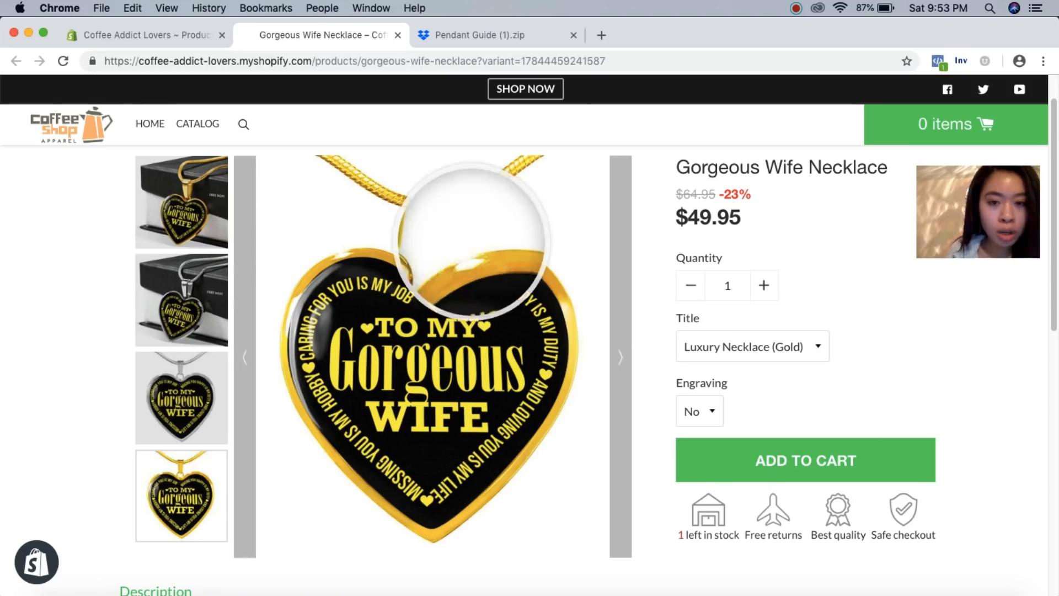
scroll(682, 270, "up", 2)
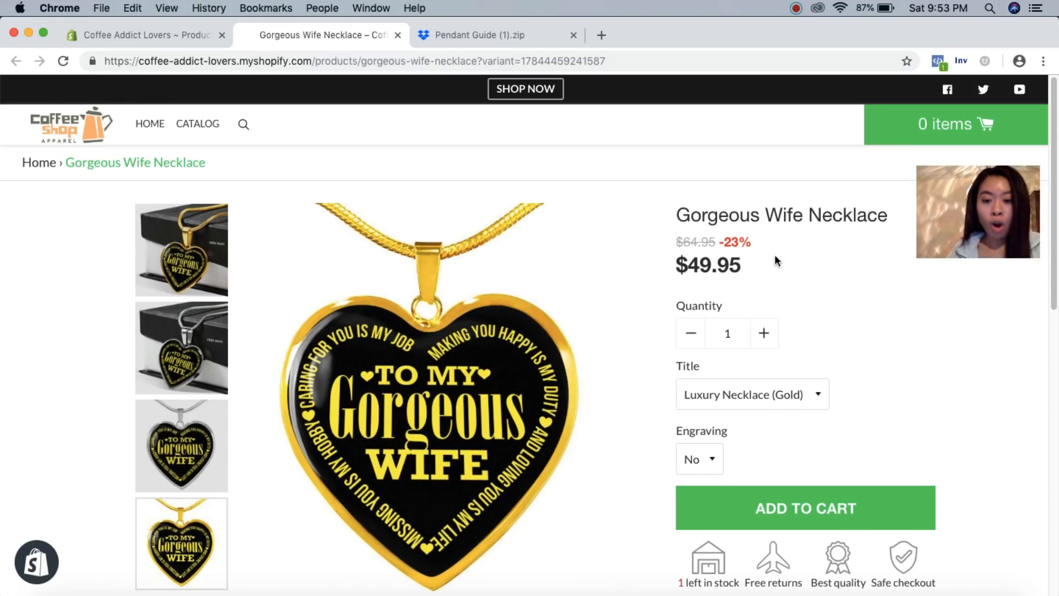